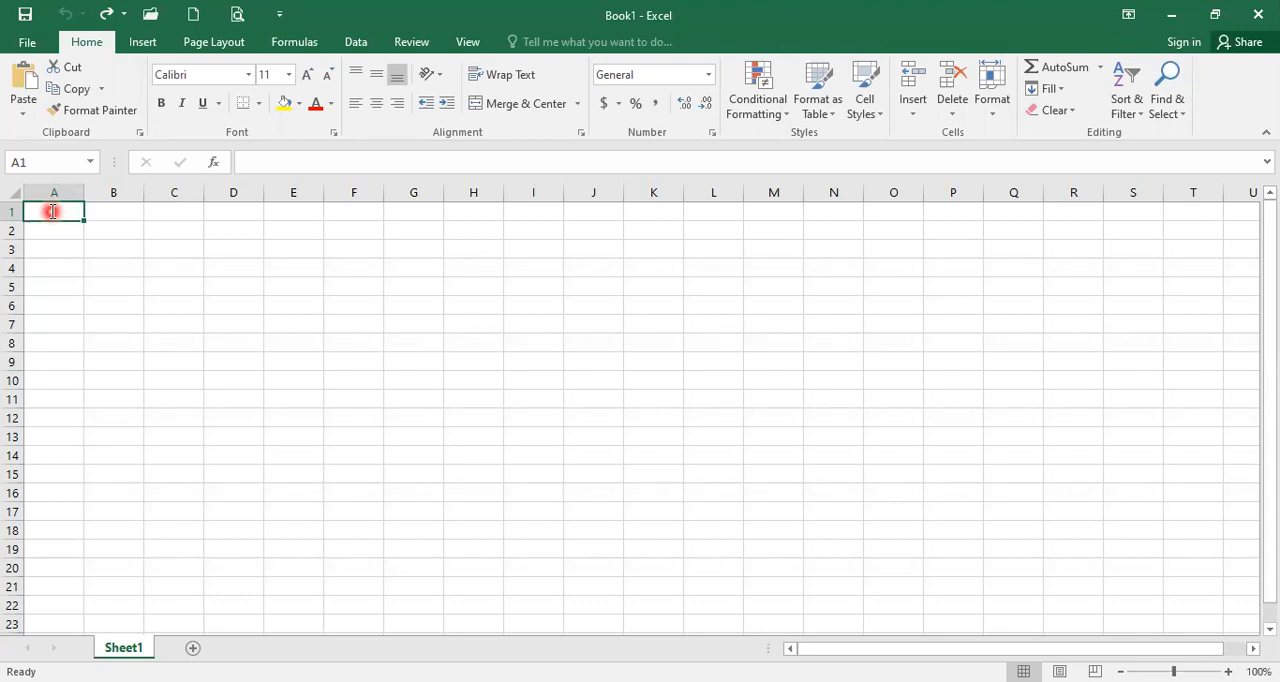
Step: Enter March in cell A1 and autofill the full month names down column A to row 12
type("March")
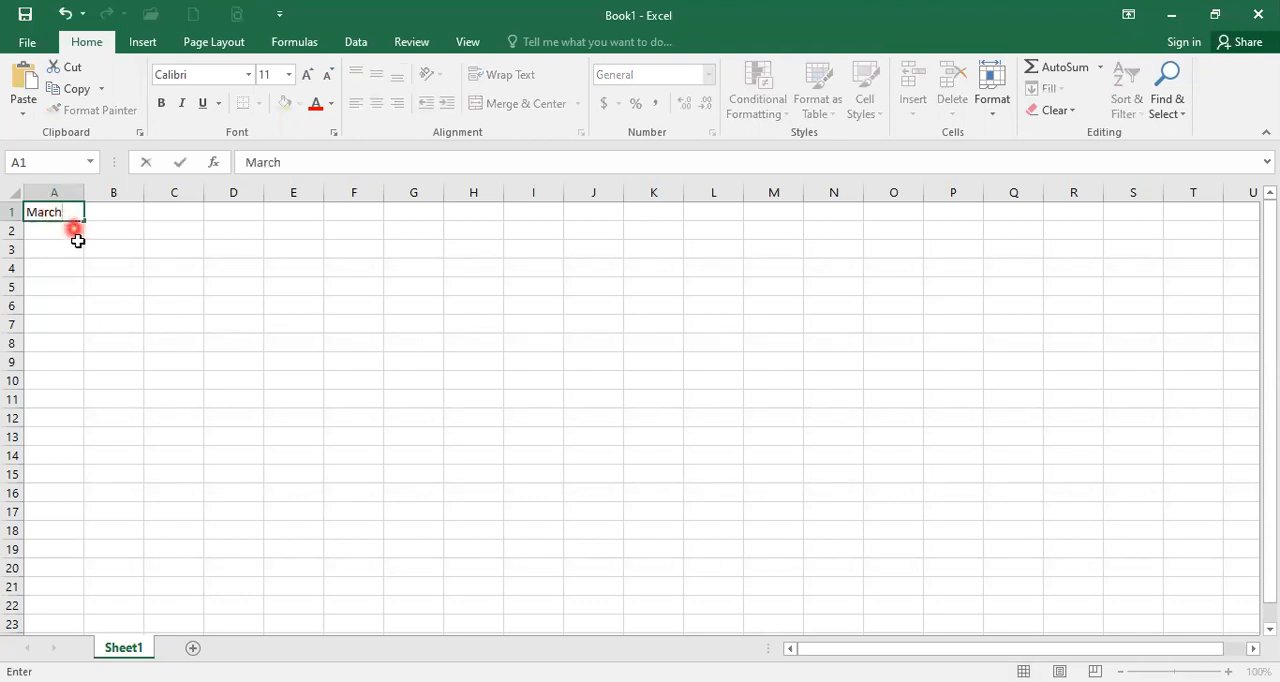
left_click(59, 232)
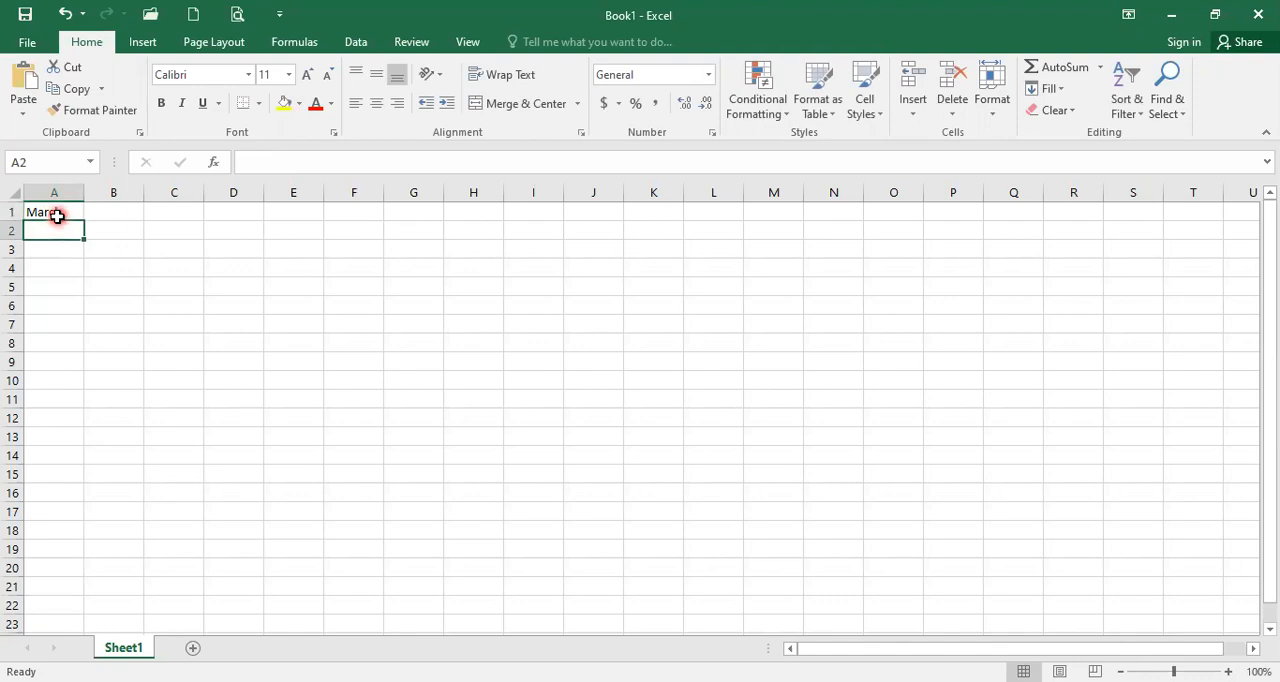
left_click(58, 212)
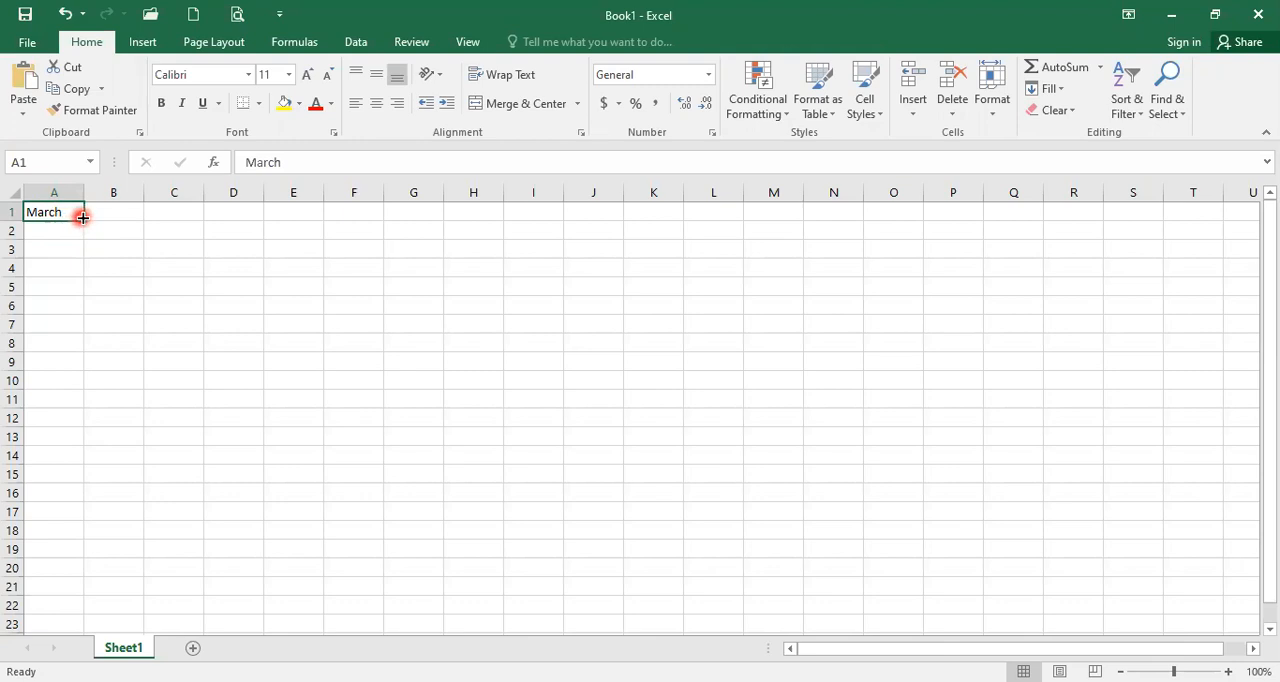
left_click_drag(83, 219, 88, 418)
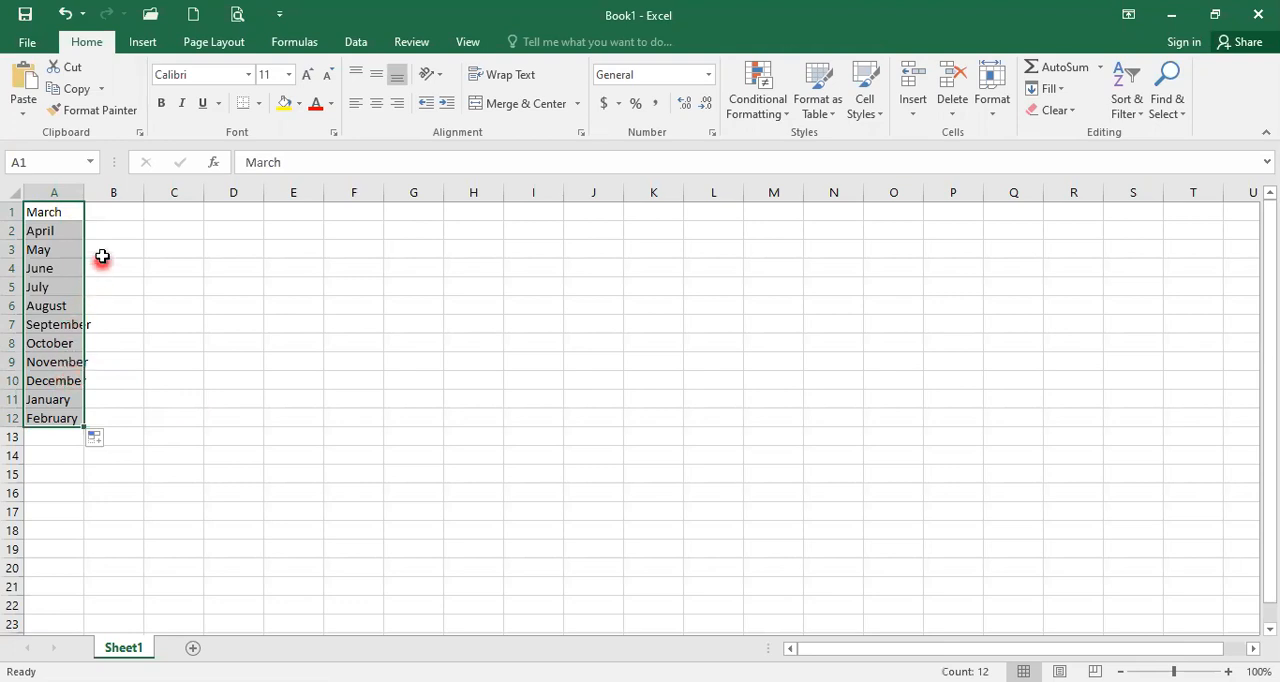
Step: Enter Sep in cell B1 and autofill the abbreviated month names down column B to row 12
left_click(119, 215)
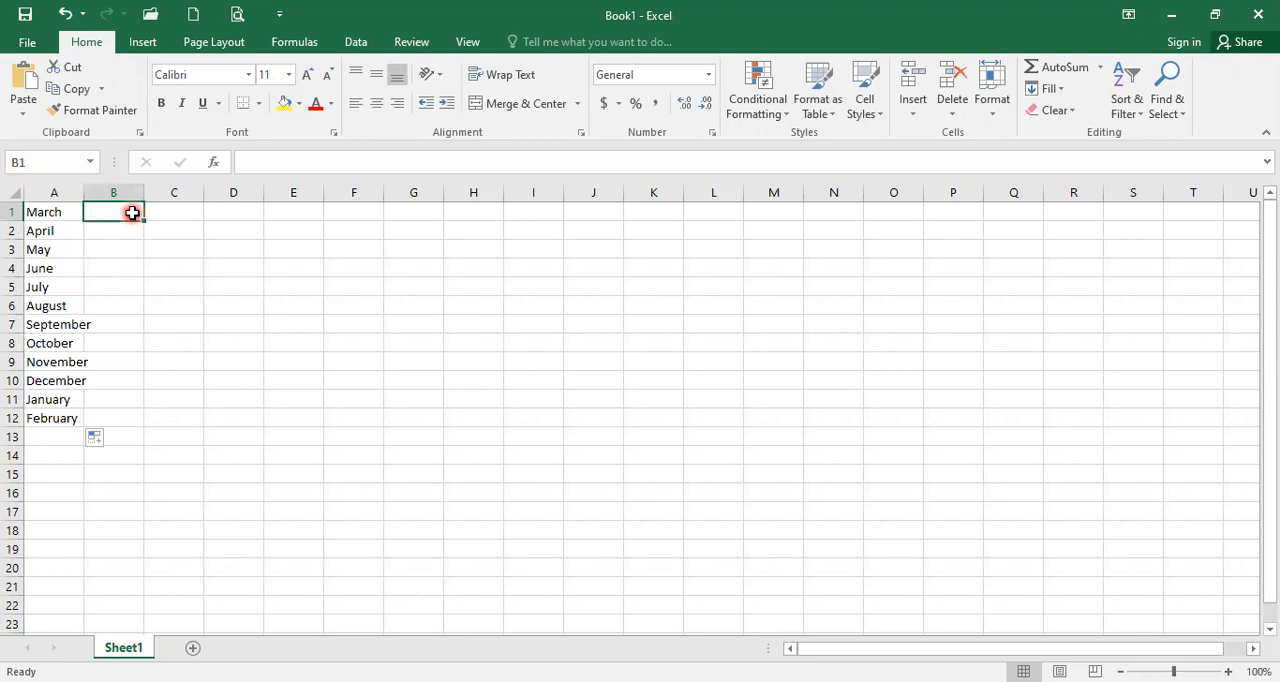
type("Sep")
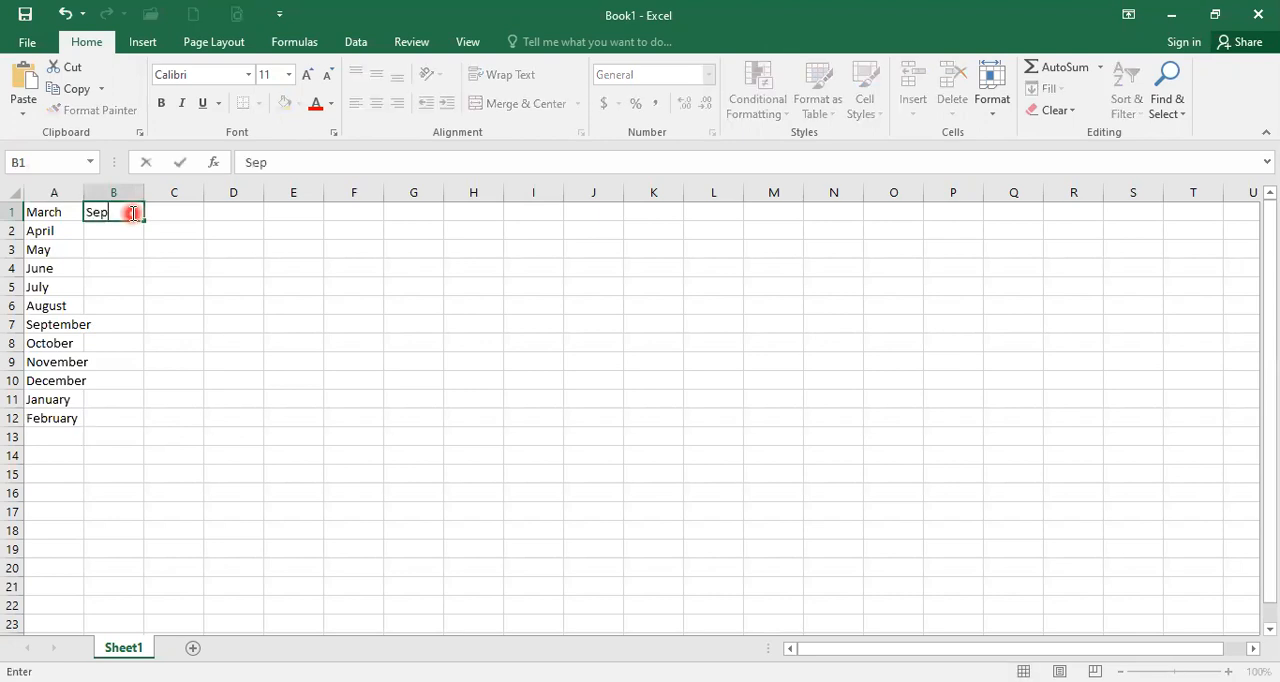
key("Return")
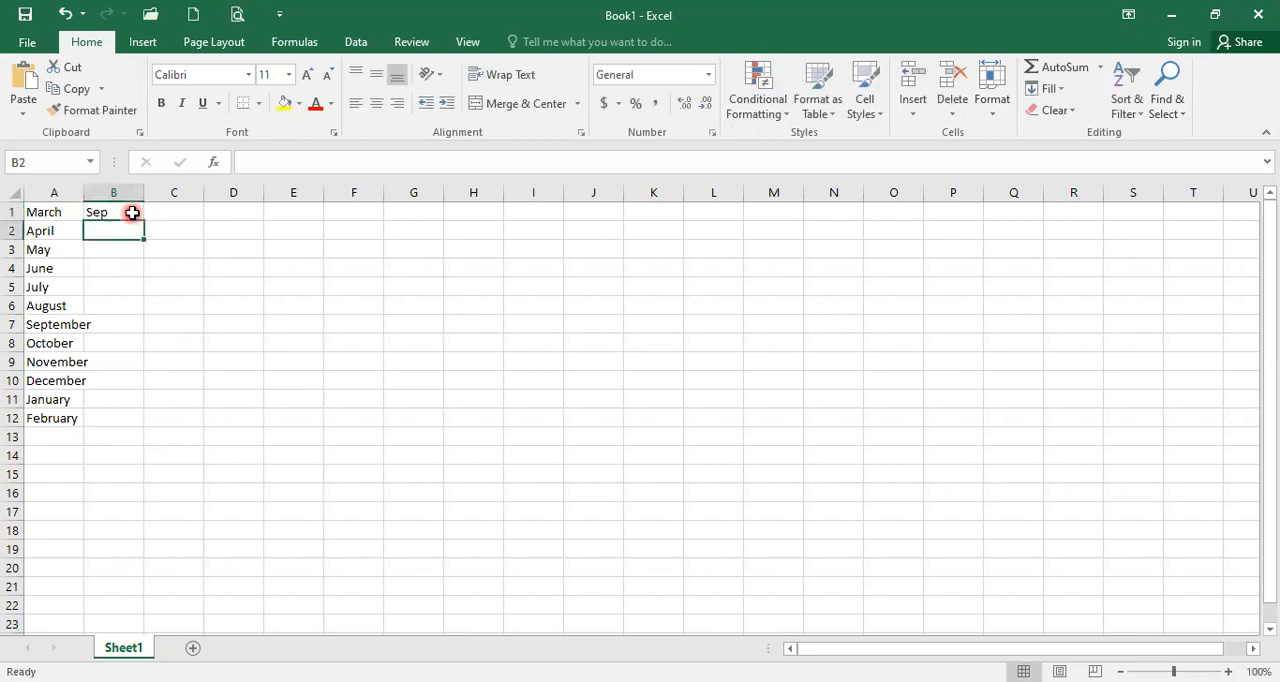
left_click(132, 213)
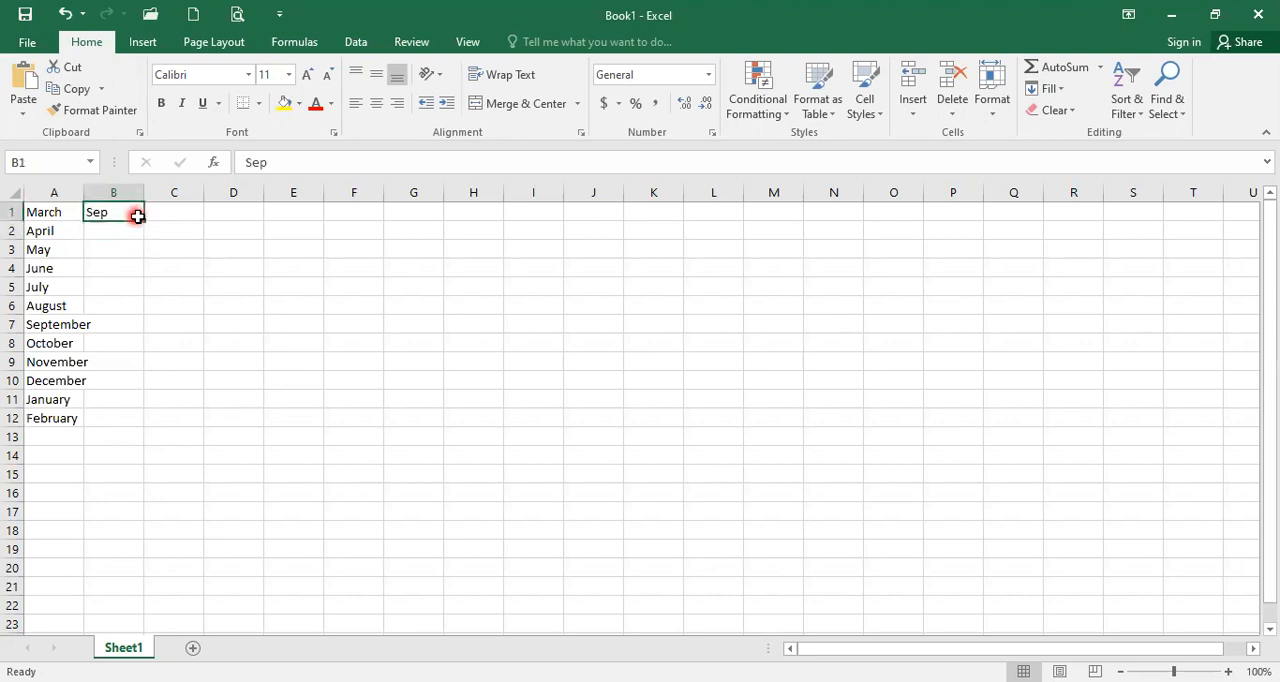
left_click_drag(144, 221, 234, 417)
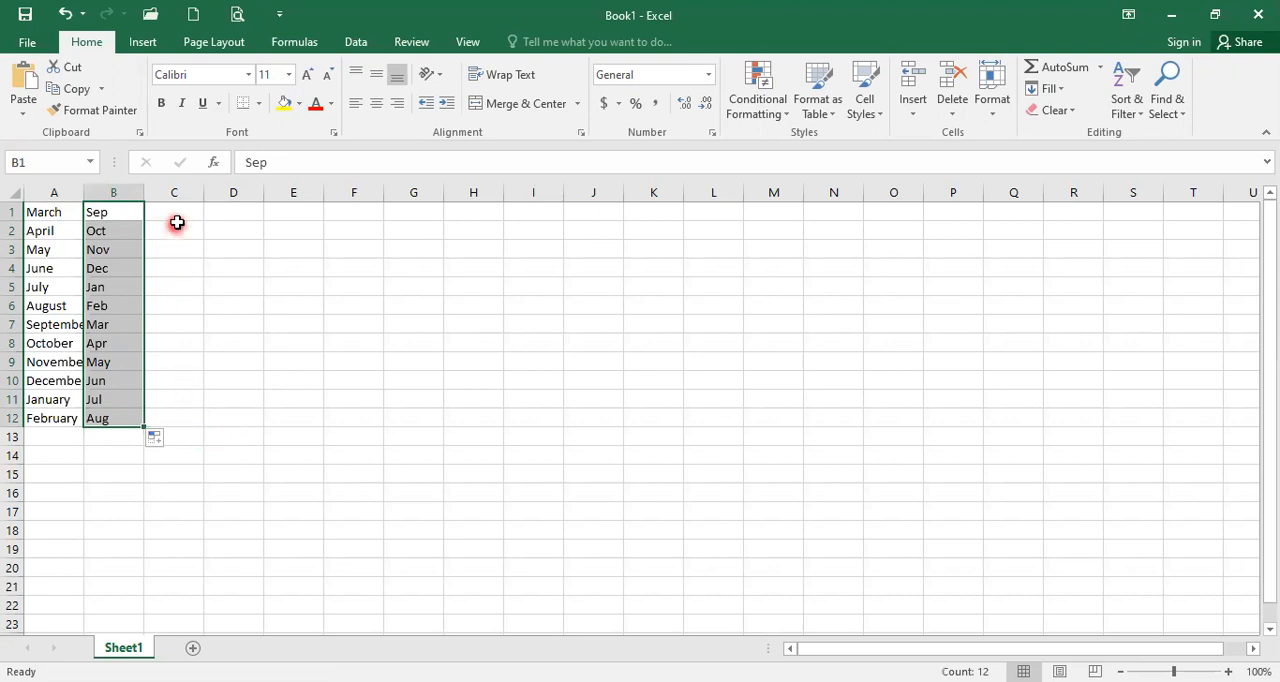
Step: Enter Monday in cell C1 and autofill the full weekday names down column C to row 12
left_click(186, 216)
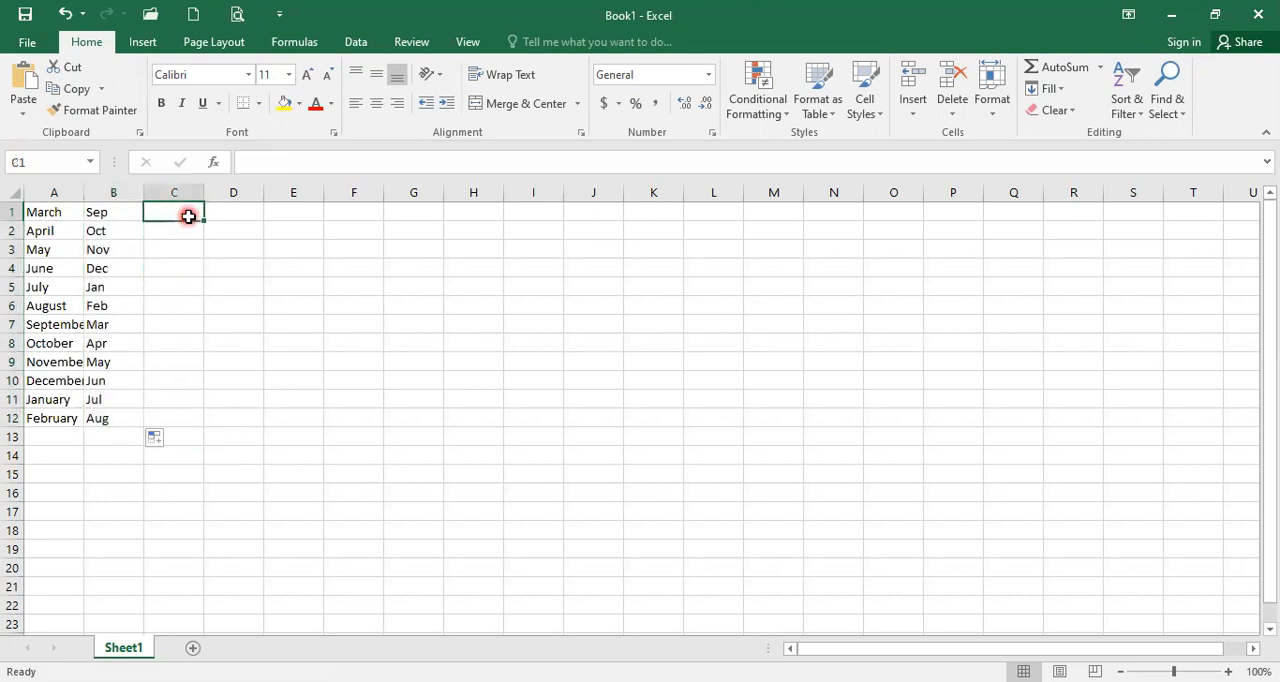
type("Monday")
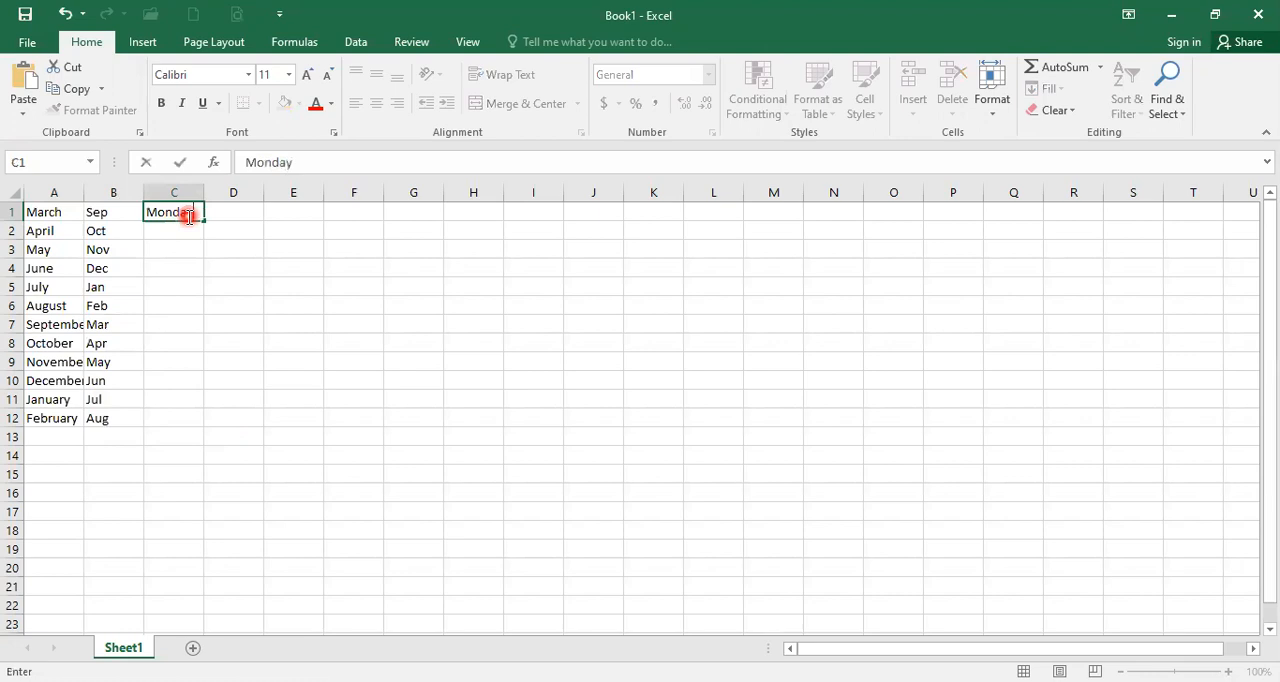
key("Return")
left_click(188, 216)
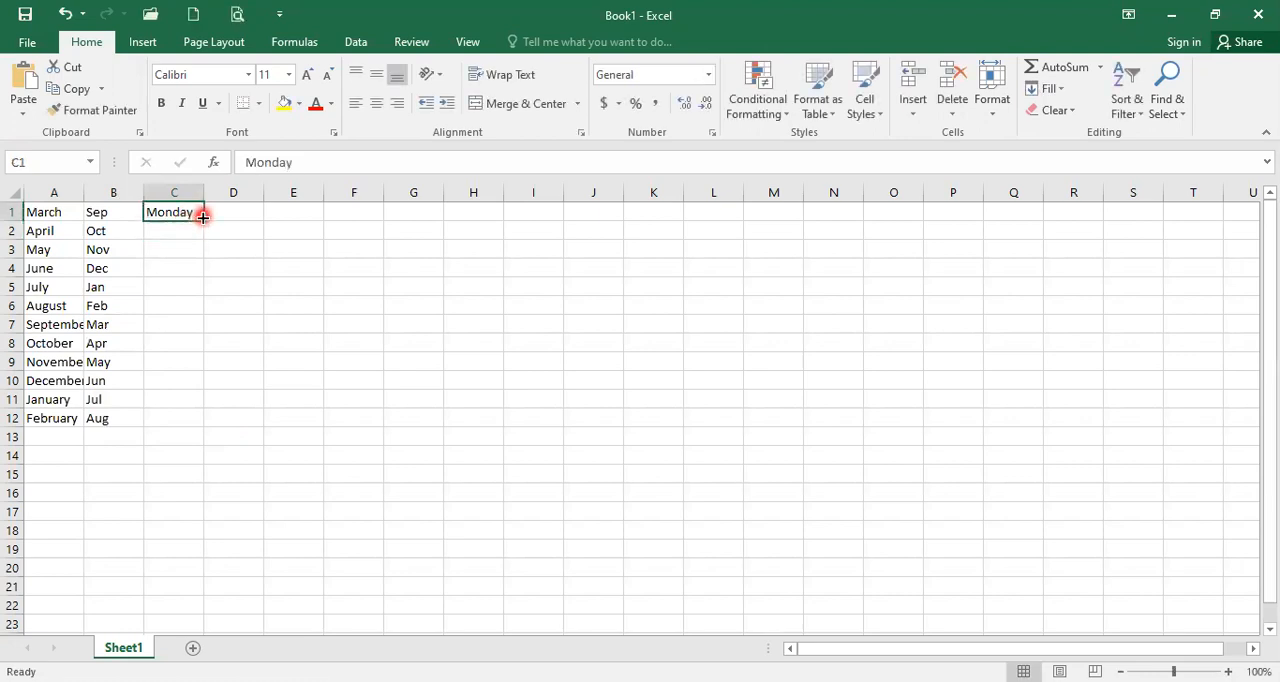
left_click_drag(204, 219, 205, 418)
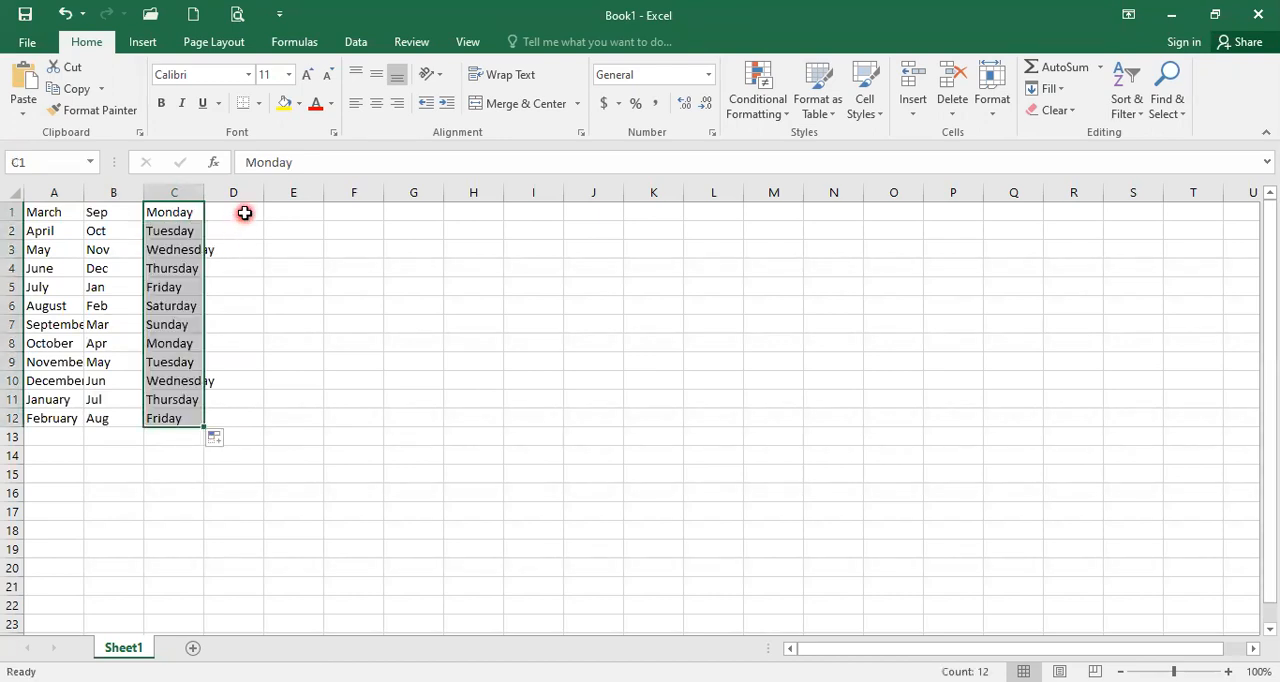
Step: Enter Wed in cell D1 and autofill the abbreviated weekday names down column D to row 12
left_click(244, 213)
type("Wed")
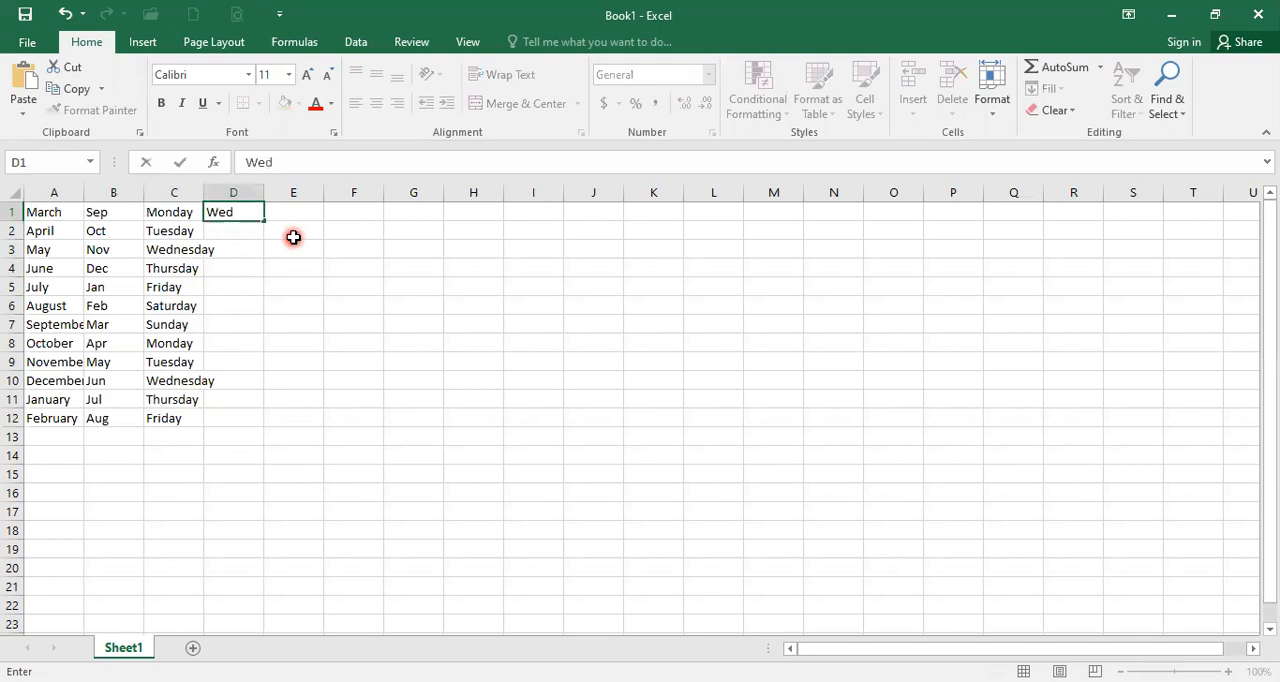
key("Return")
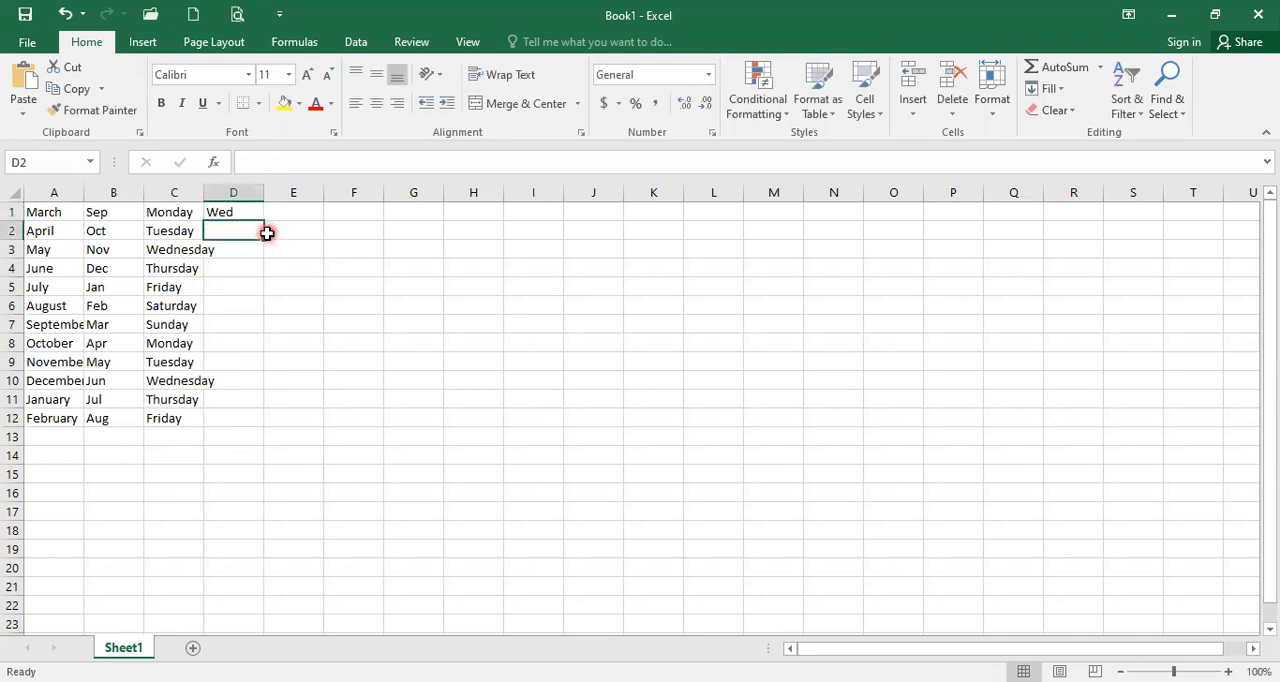
left_click(251, 214)
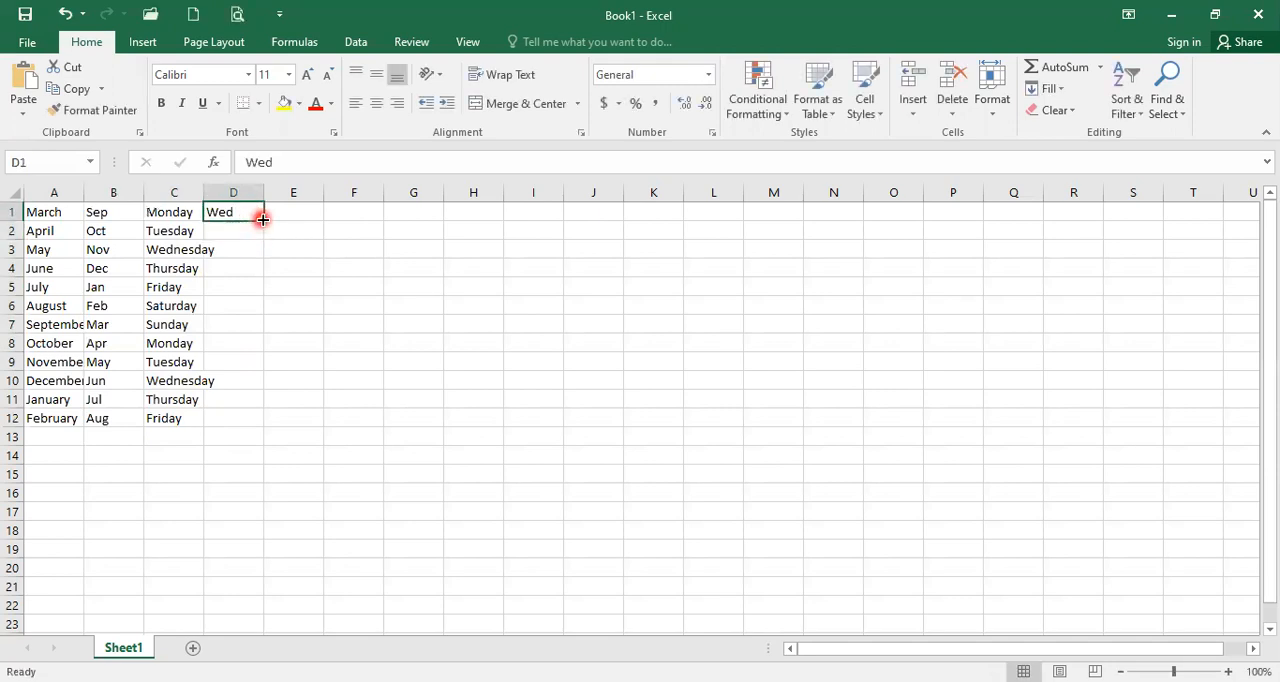
left_click_drag(262, 219, 316, 443)
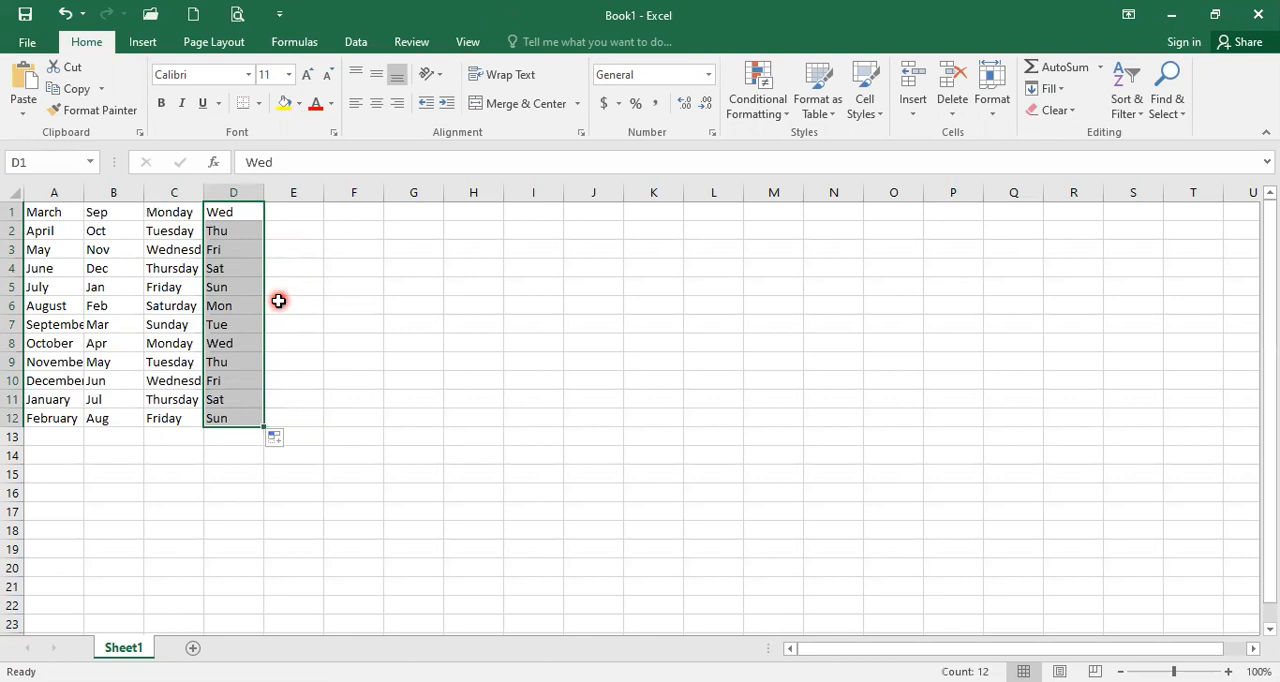
Step: Examine the built-in custom lists for sorts and fill sequences in the advanced program options, and return to the sheet
left_click(80, 231)
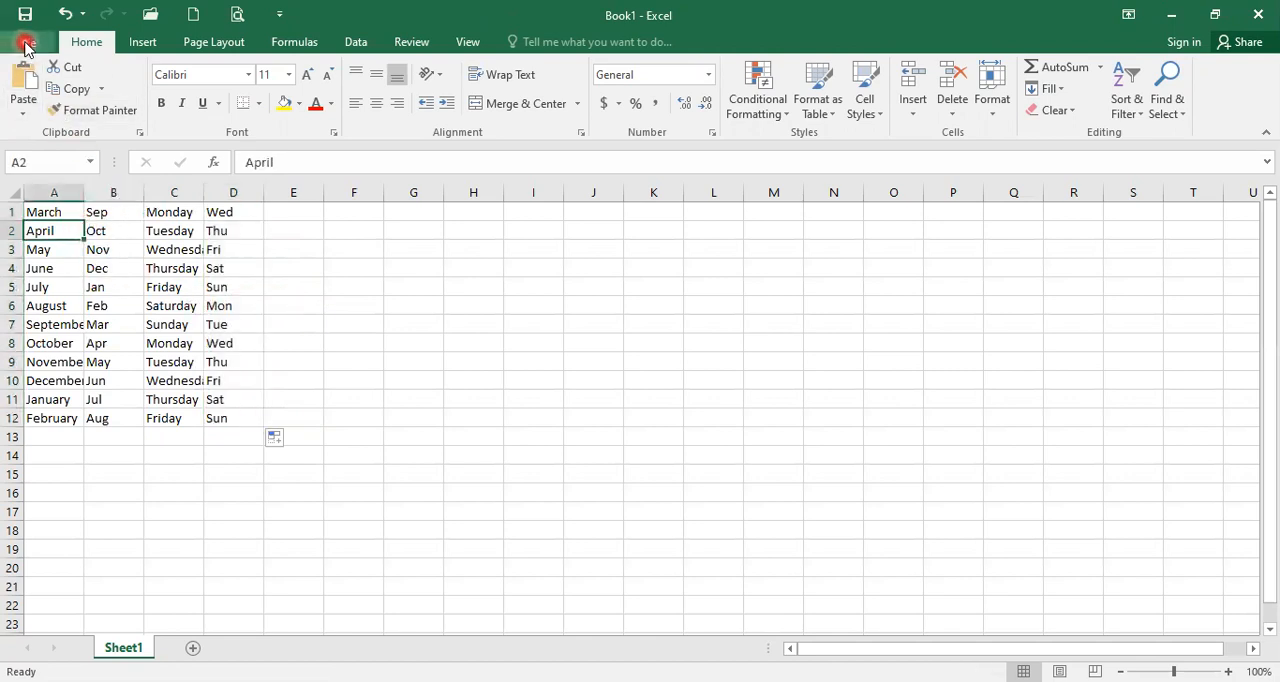
left_click(24, 41)
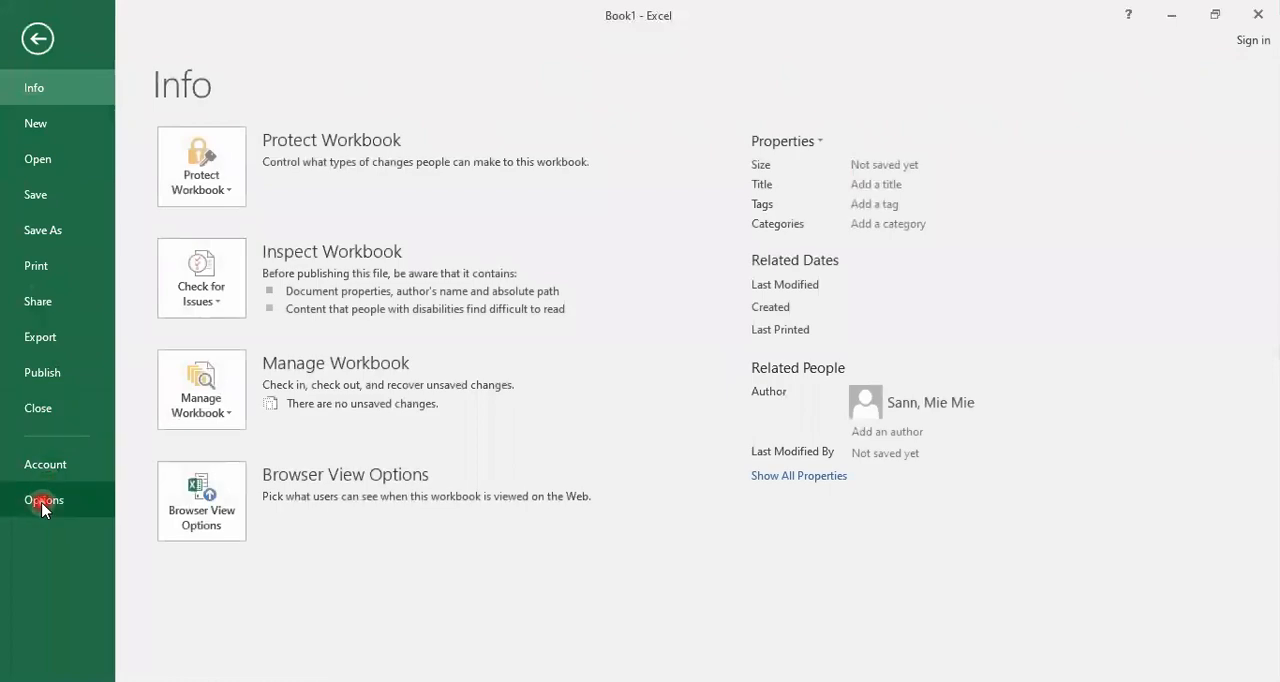
left_click(42, 503)
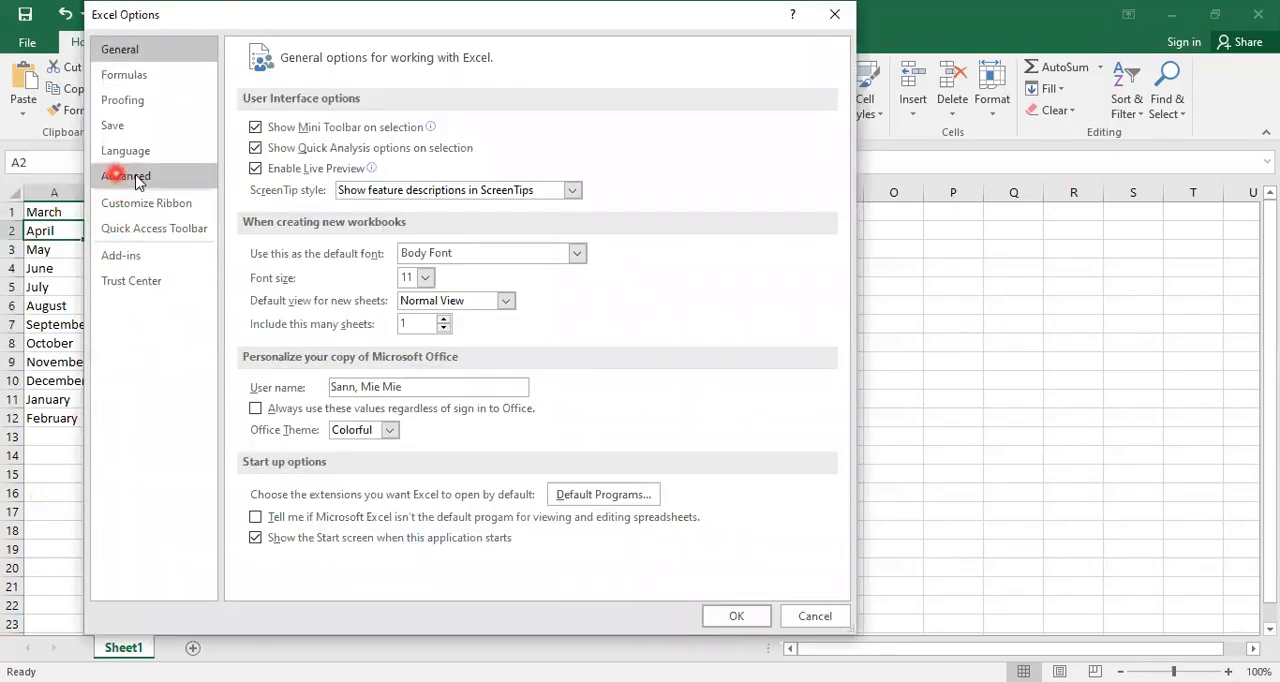
left_click(127, 180)
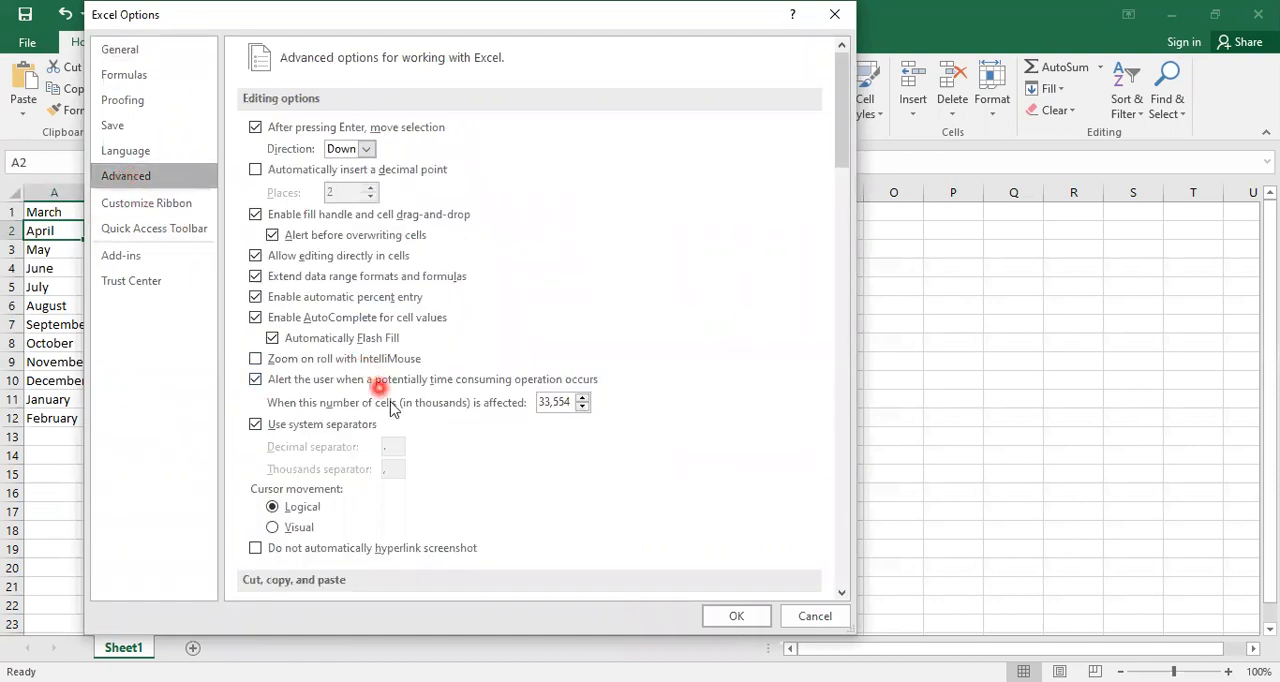
scroll(390, 385, "down", 1)
scroll(390, 385, "down", 6)
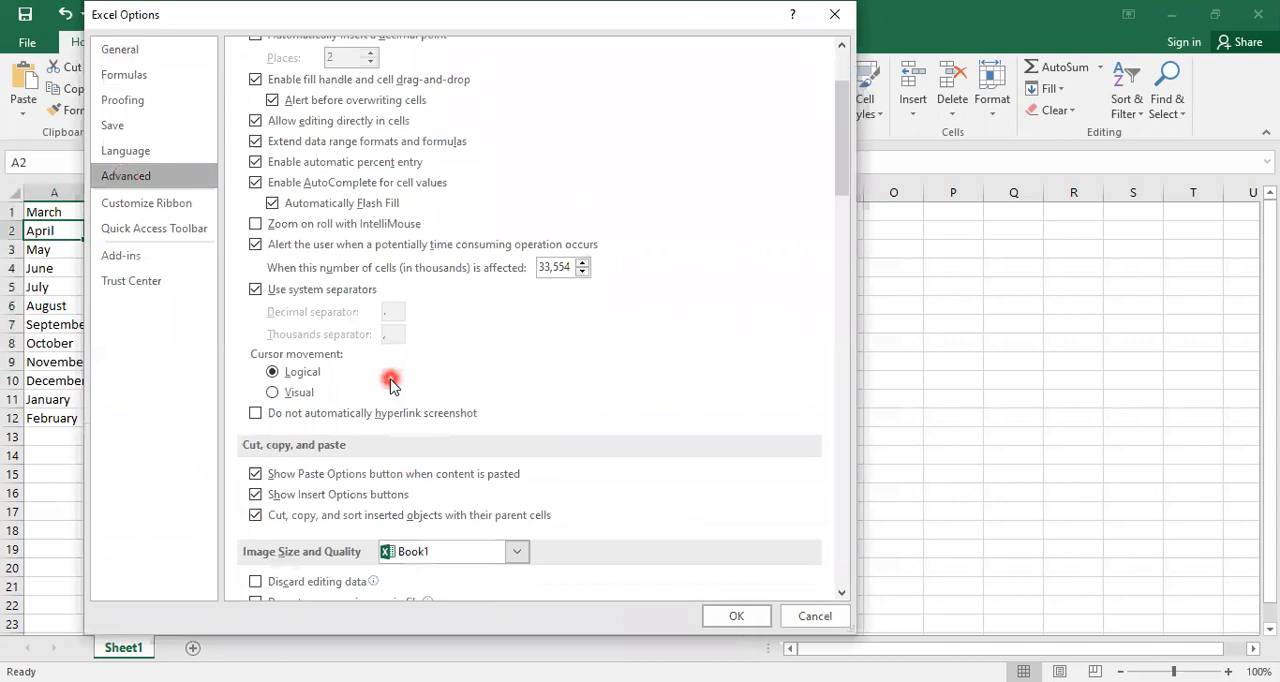
scroll(390, 385, "down", 8)
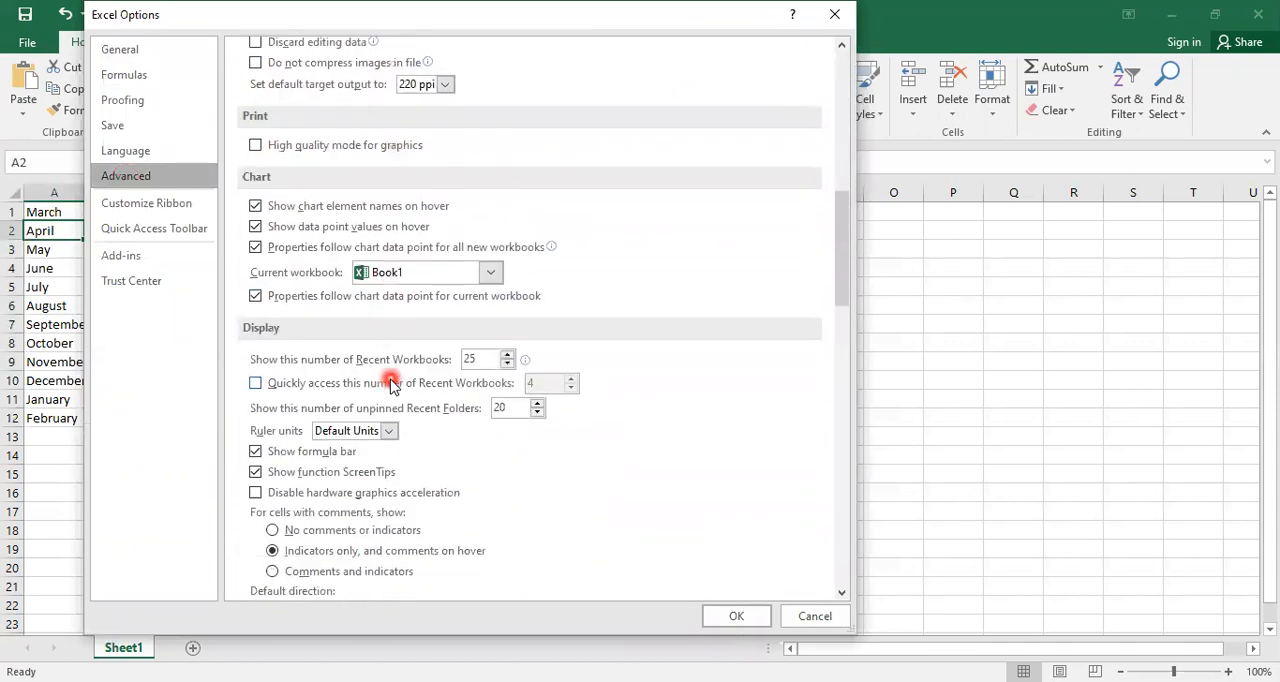
scroll(390, 385, "down", 9)
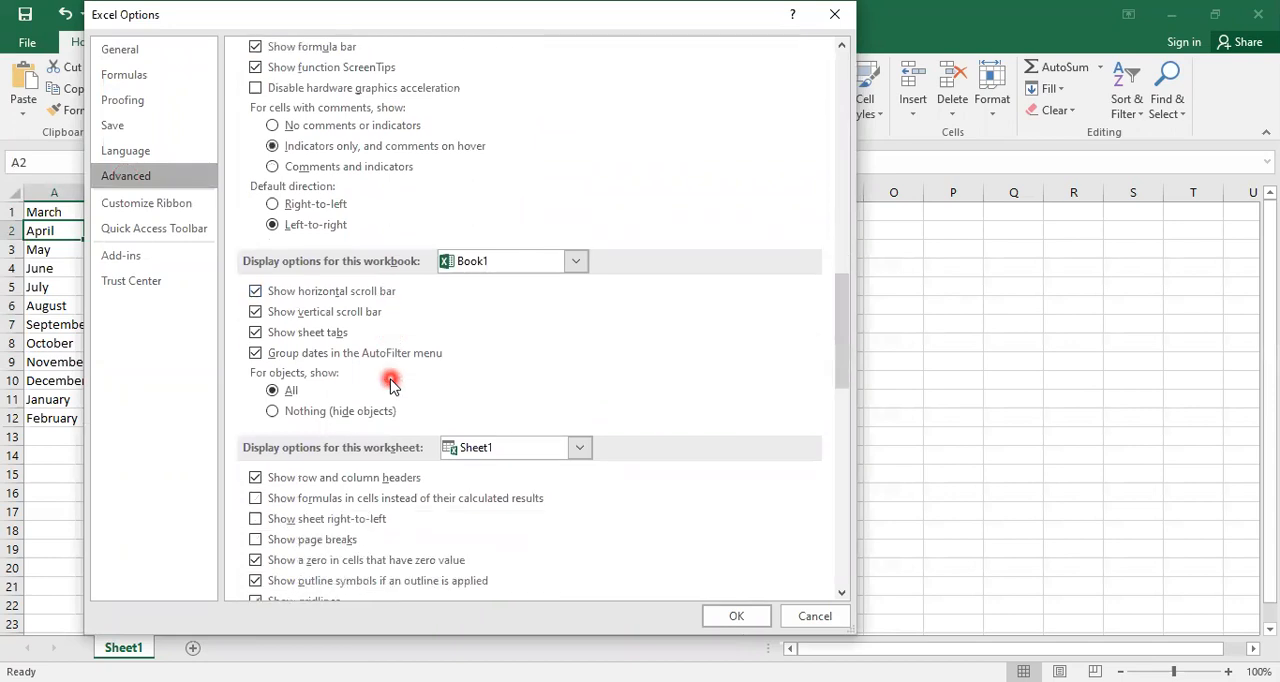
scroll(390, 385, "down", 10)
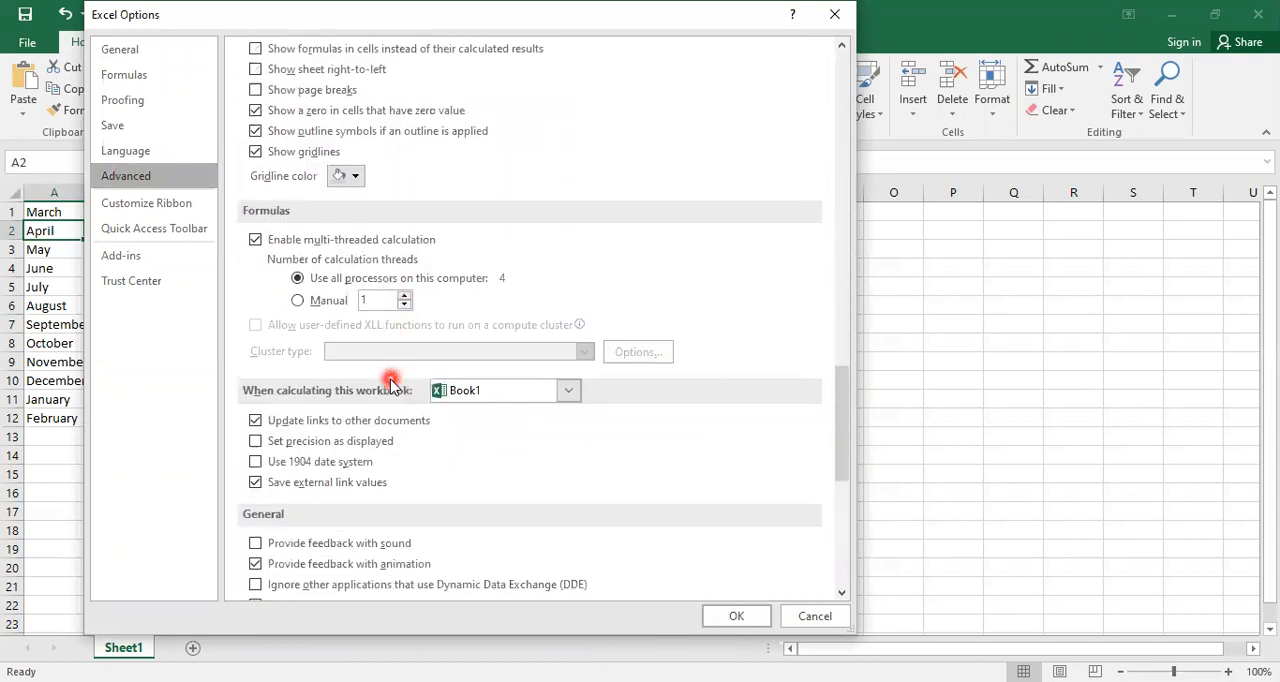
scroll(390, 385, "down", 1)
scroll(379, 430, "down", 1)
scroll(379, 430, "down", 3)
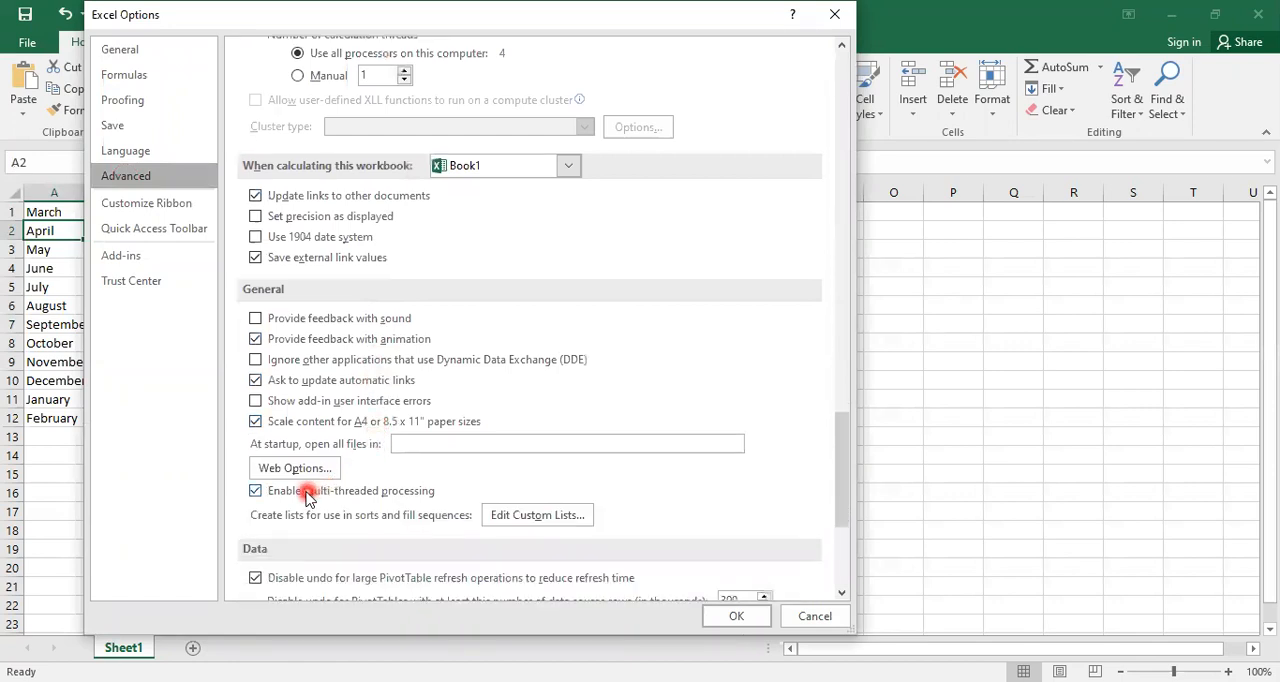
scroll(498, 448, "down", 1)
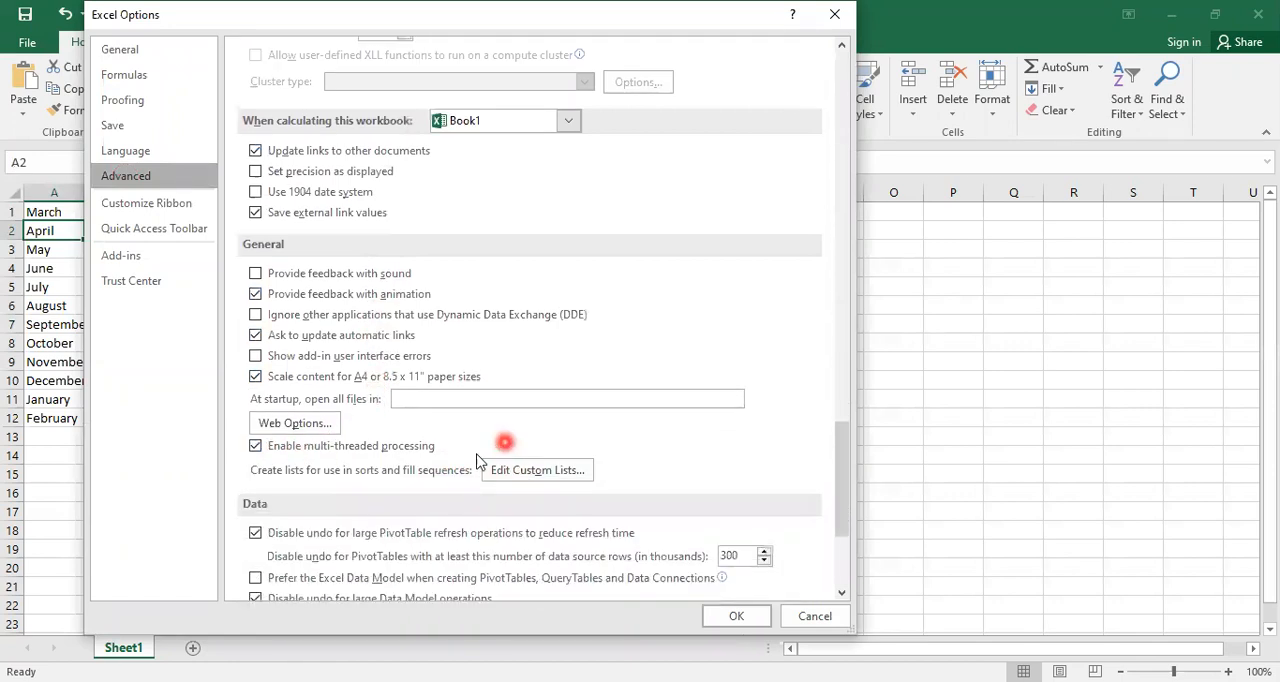
left_click(519, 472)
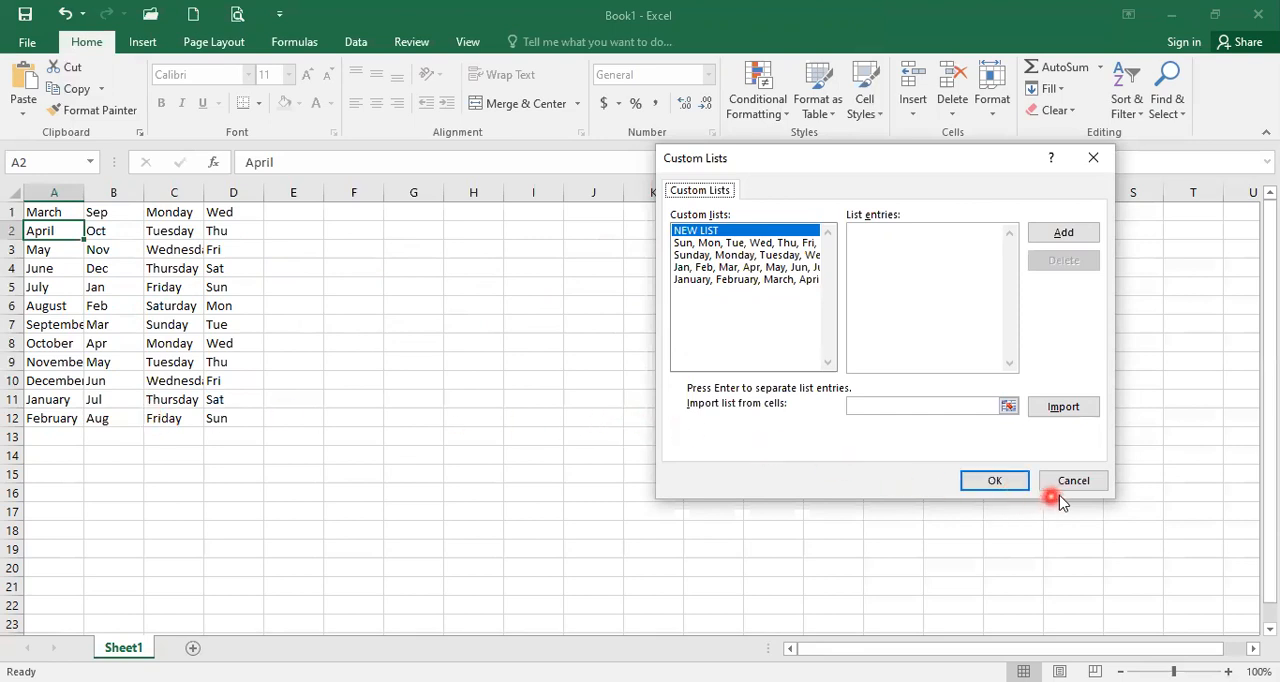
left_click(995, 482)
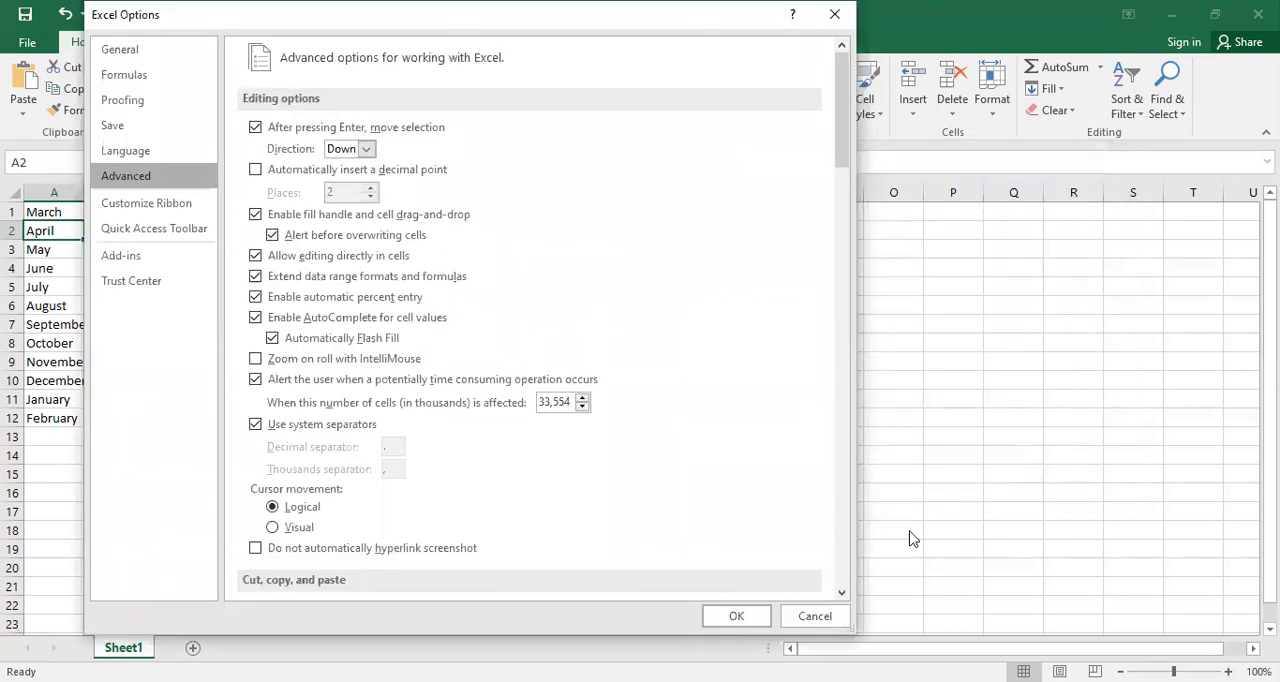
left_click(692, 618)
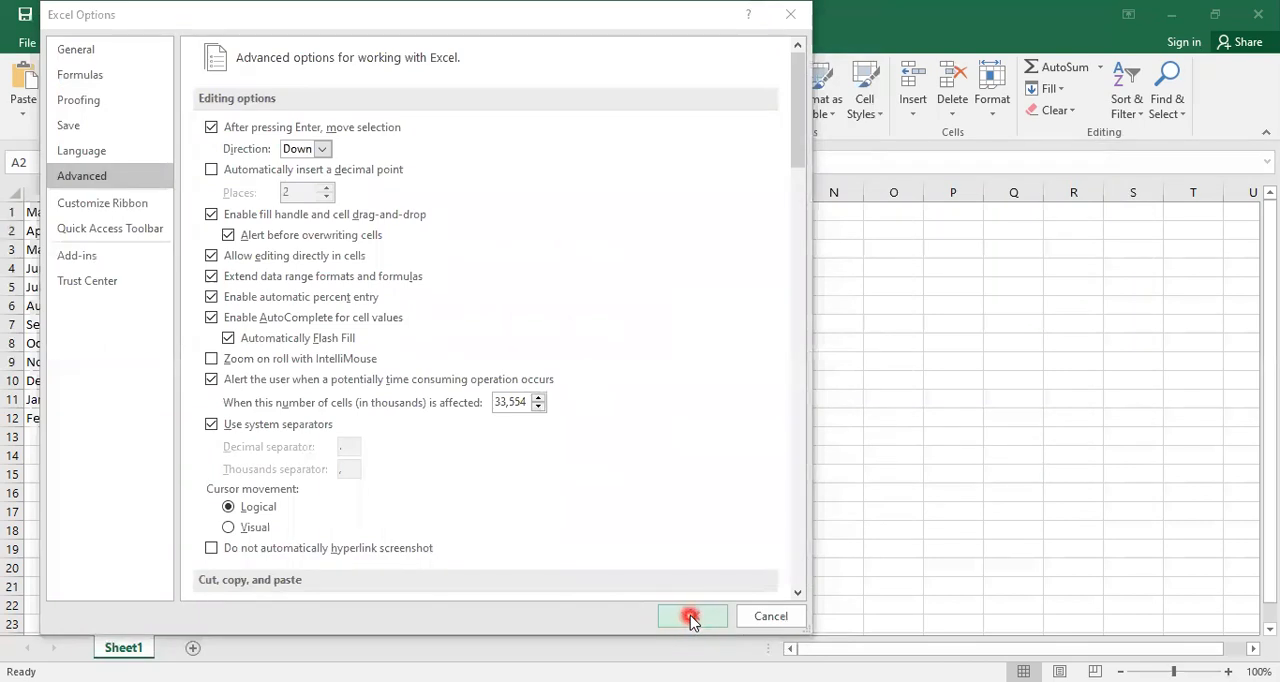
left_click(691, 616)
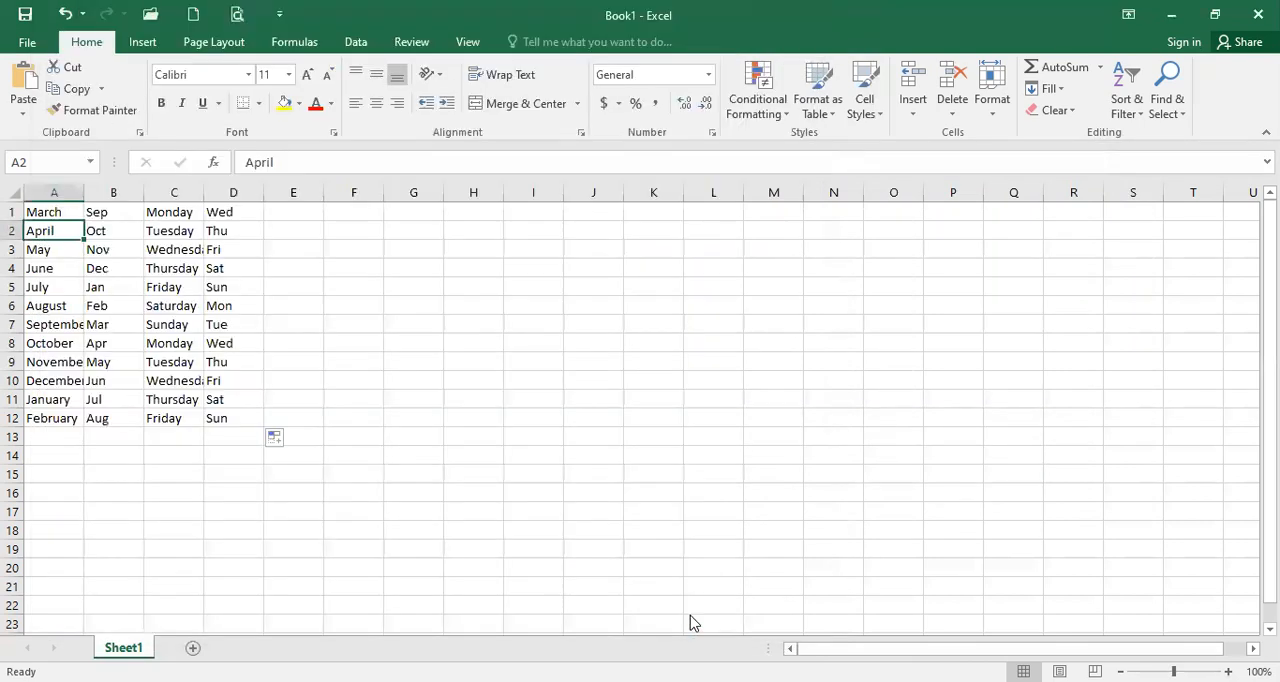